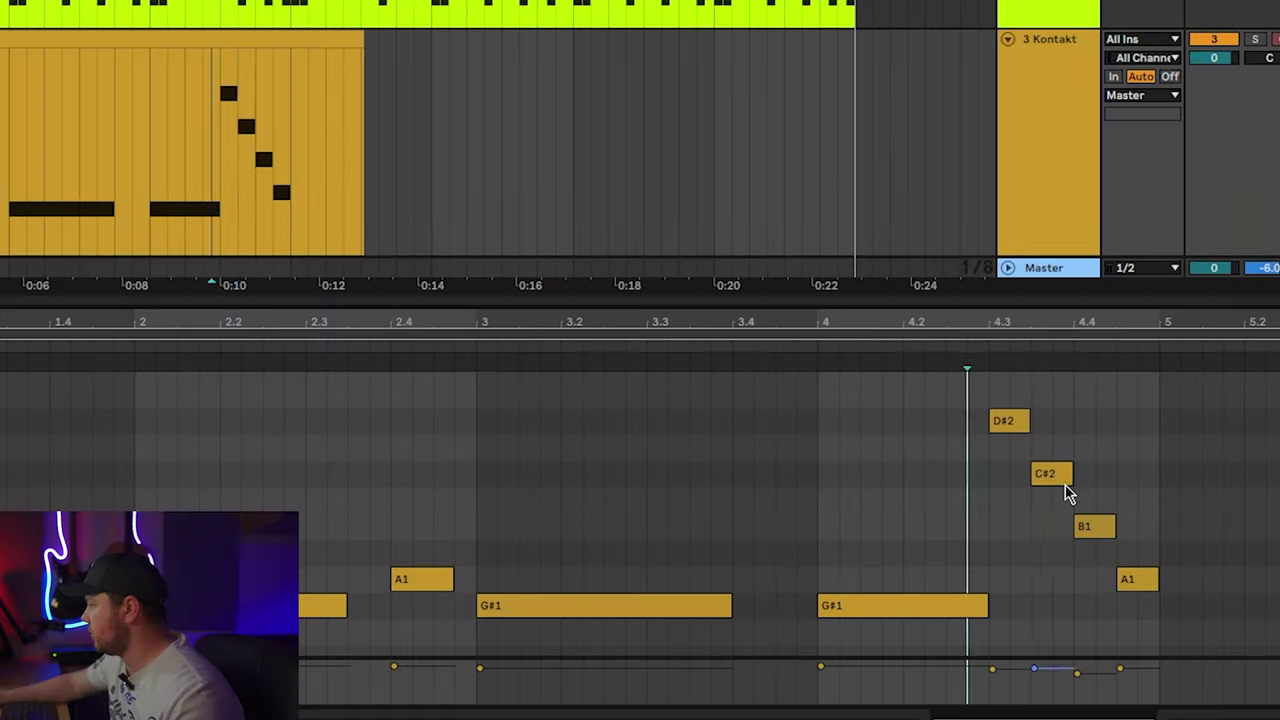
# - Delete the C#2 and A1 notes from the bass fill in bar 4 and move bar 8's closing B1 down to A1
pyautogui.doubleClick(1062, 476)
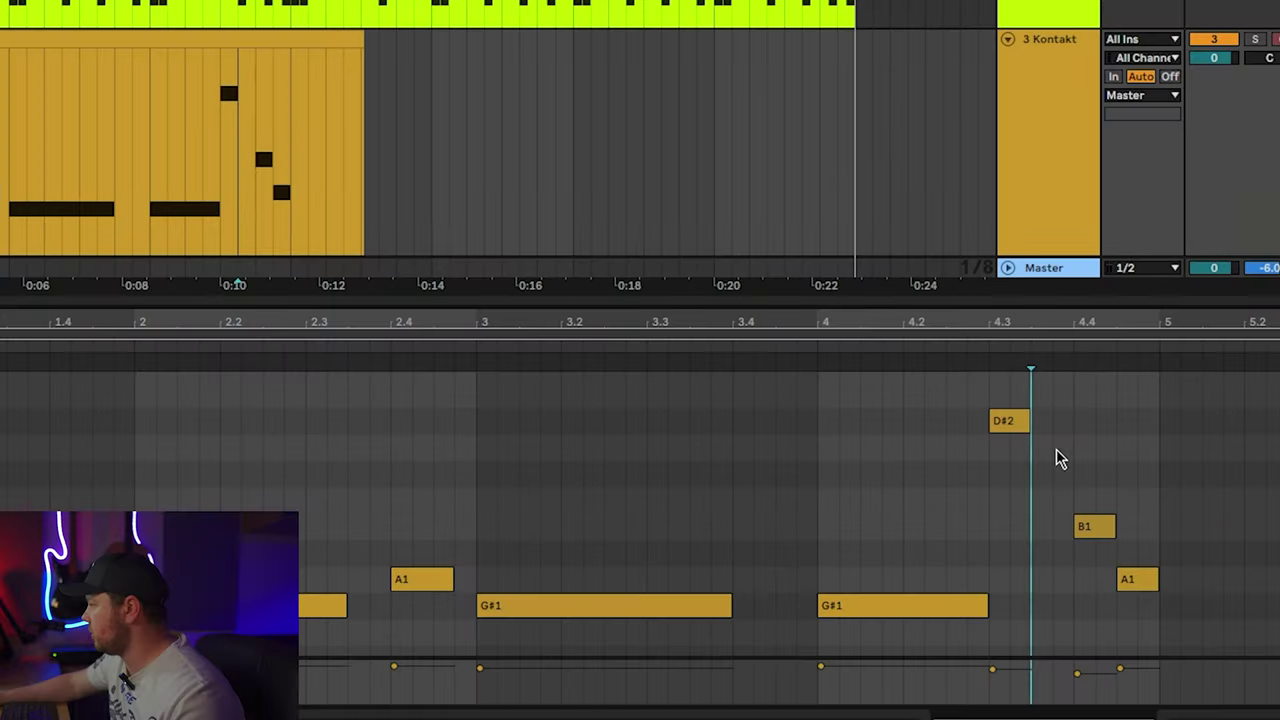
pyautogui.doubleClick(1155, 586)
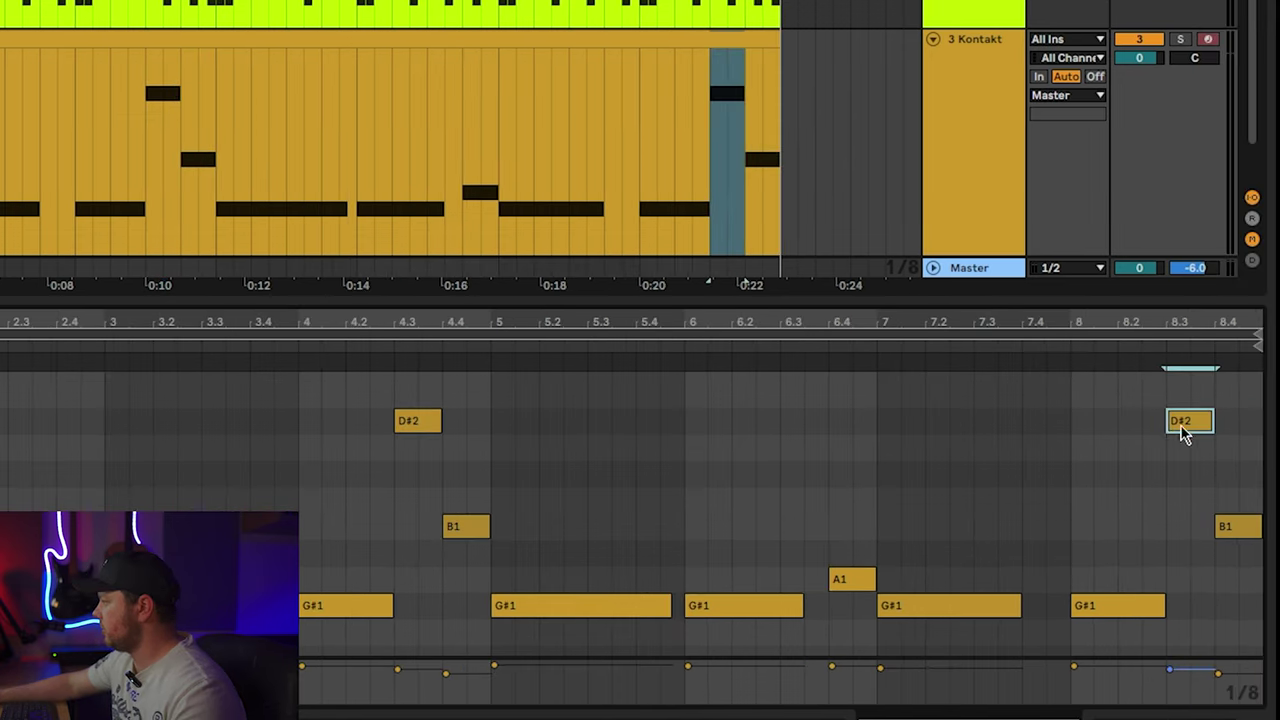
pyautogui.click(1202, 422)
pyautogui.moveTo(1230, 540); pyautogui.dragTo(1268, 590)
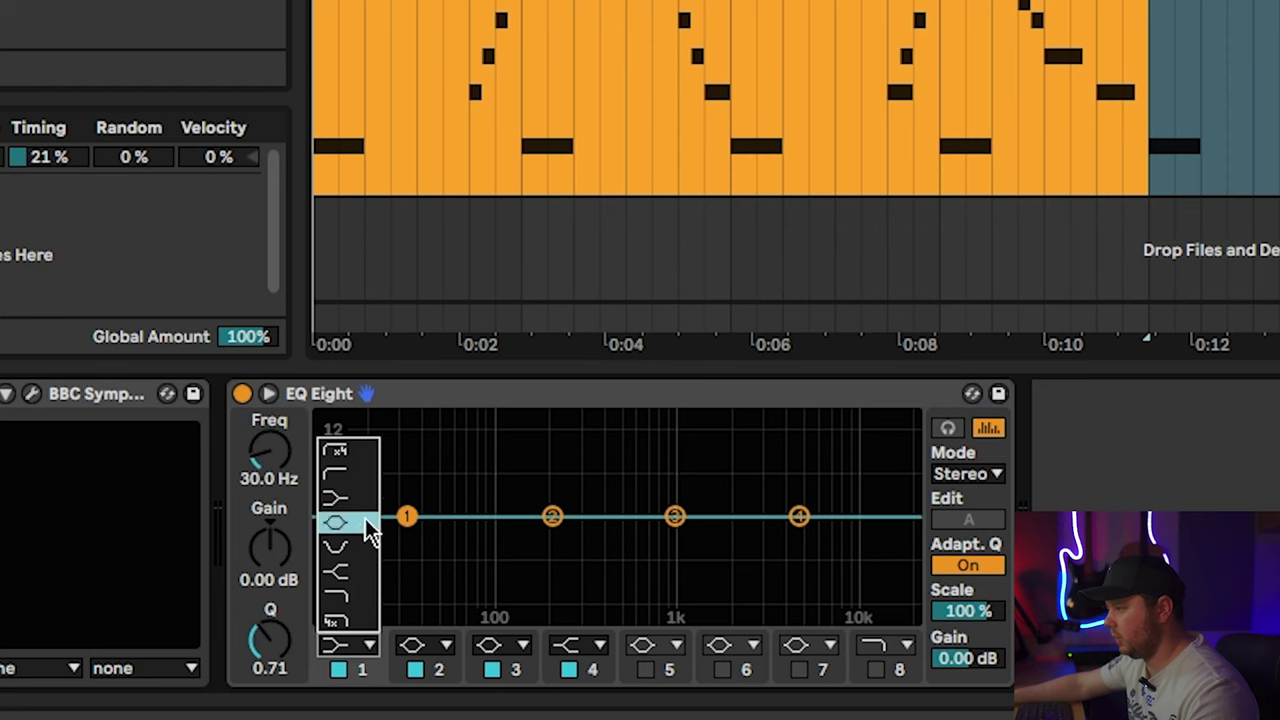
# - Set EQ Eight band 1 on the BBC Symphony Orchestra track to a low-cut filter at about 141 Hz during playback
pyautogui.click(363, 475)
pyautogui.press('space')
pyautogui.moveTo(403, 537); pyautogui.dragTo(524, 526)
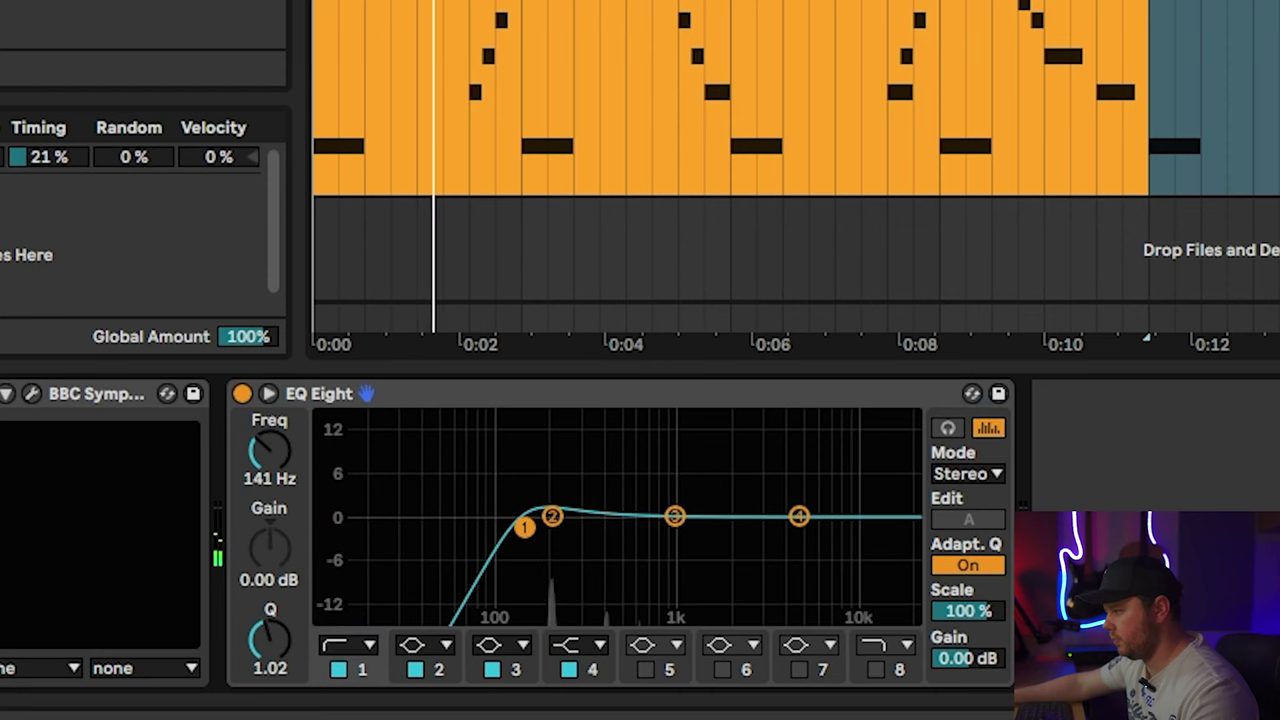
# - Copy all notes of the BBC Symphony Orchestra clip one octave higher, doubling G#2–E3 at G#3–E4
pyautogui.doubleClick(761, 101)
pyautogui.hotkey('ctrl', 'a')
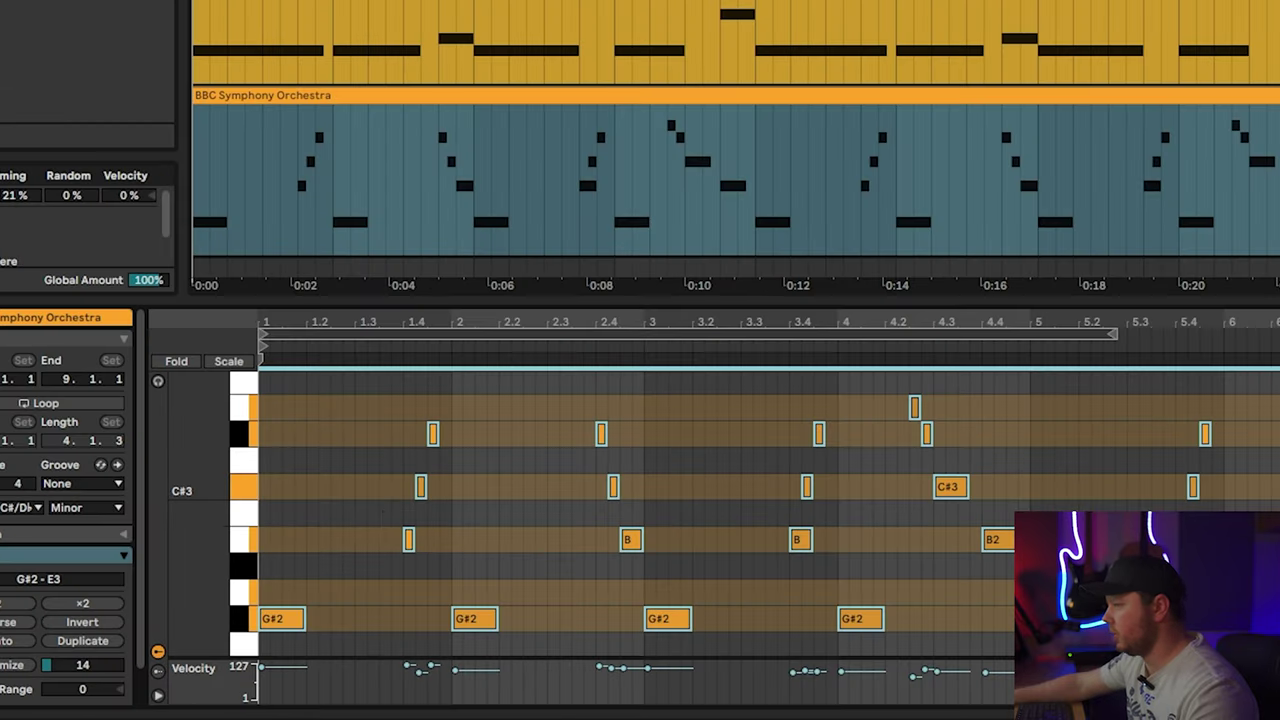
pyautogui.scroll(2, 368, 568)
pyautogui.scroll(-2, 331, 614)
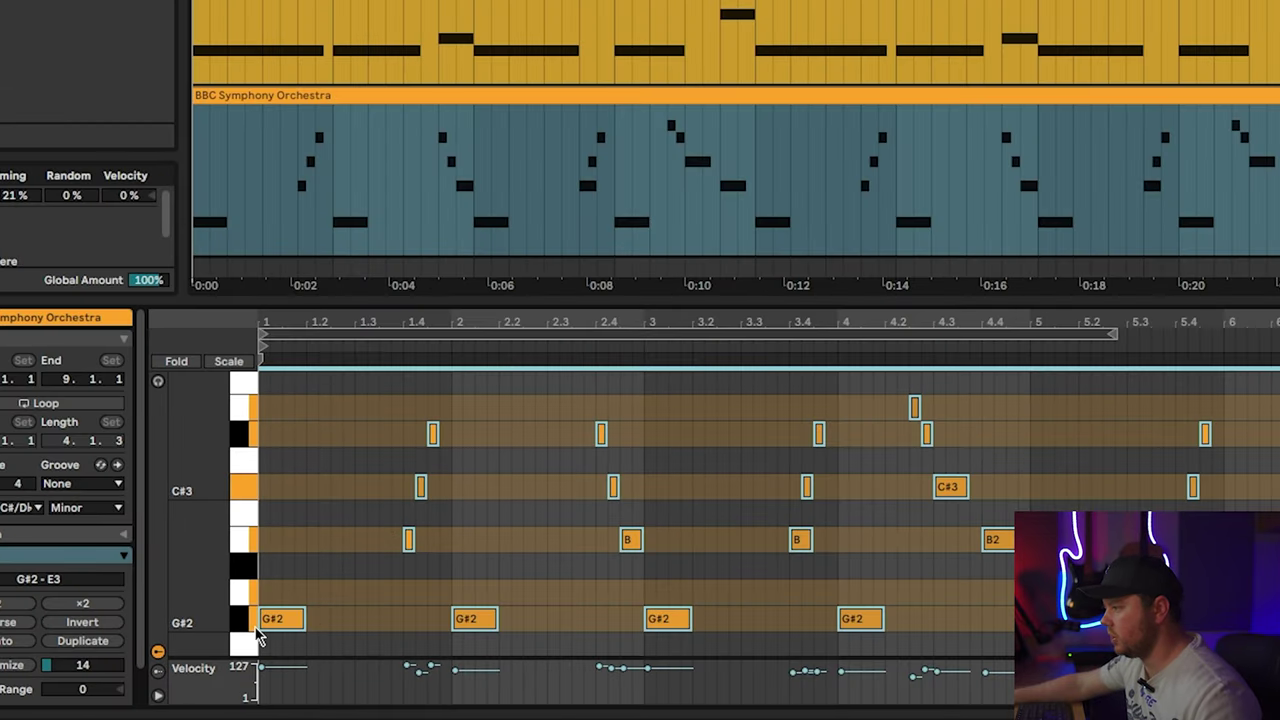
pyautogui.moveTo(283, 621); pyautogui.dragTo(300, 410)
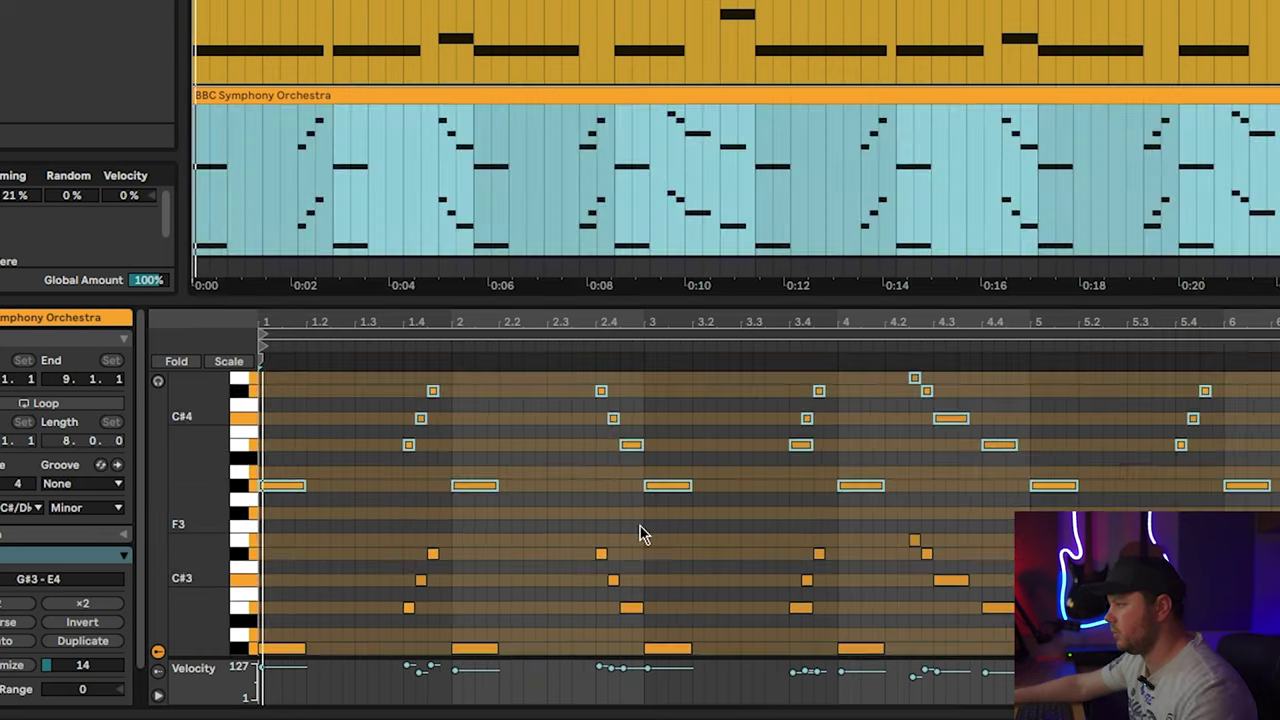
pyautogui.click(569, 454)
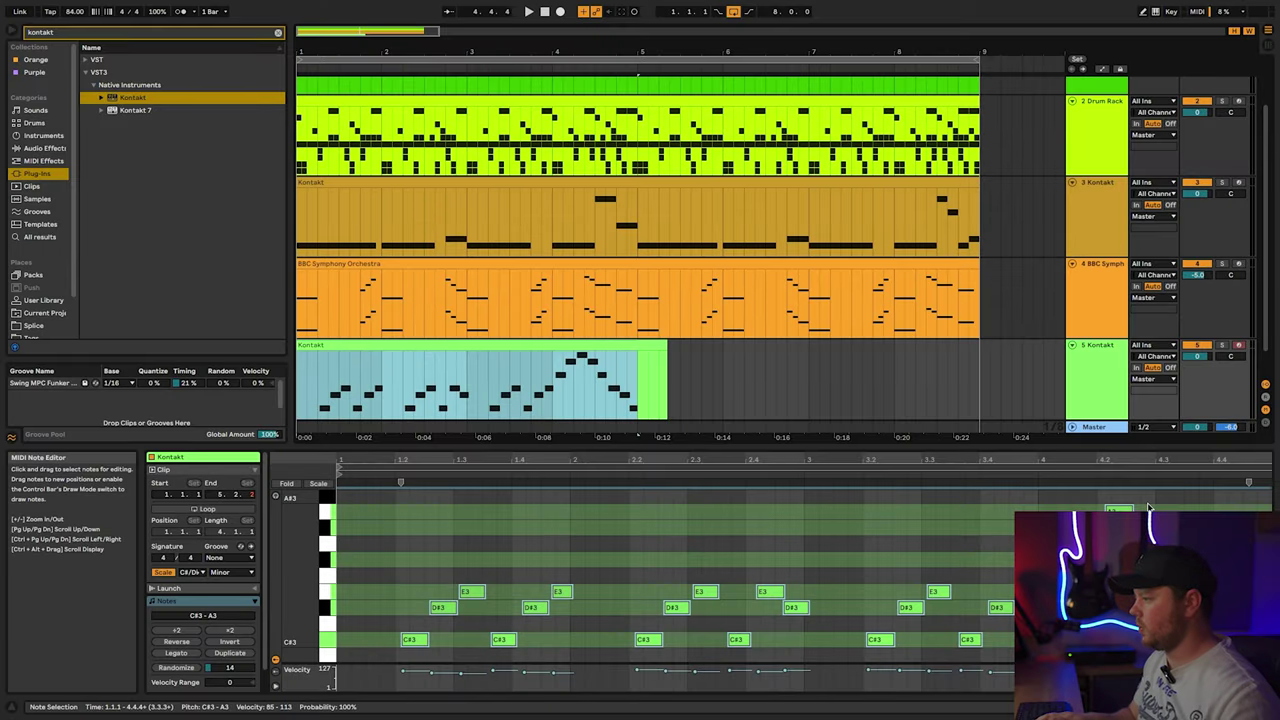
# - Lower the high notes in bar 4 of the track 5 Kontakt melody to C#3, D#3 and E3, and copy the whole melody an octave up
pyautogui.moveTo(1127, 506); pyautogui.dragTo(1059, 570)
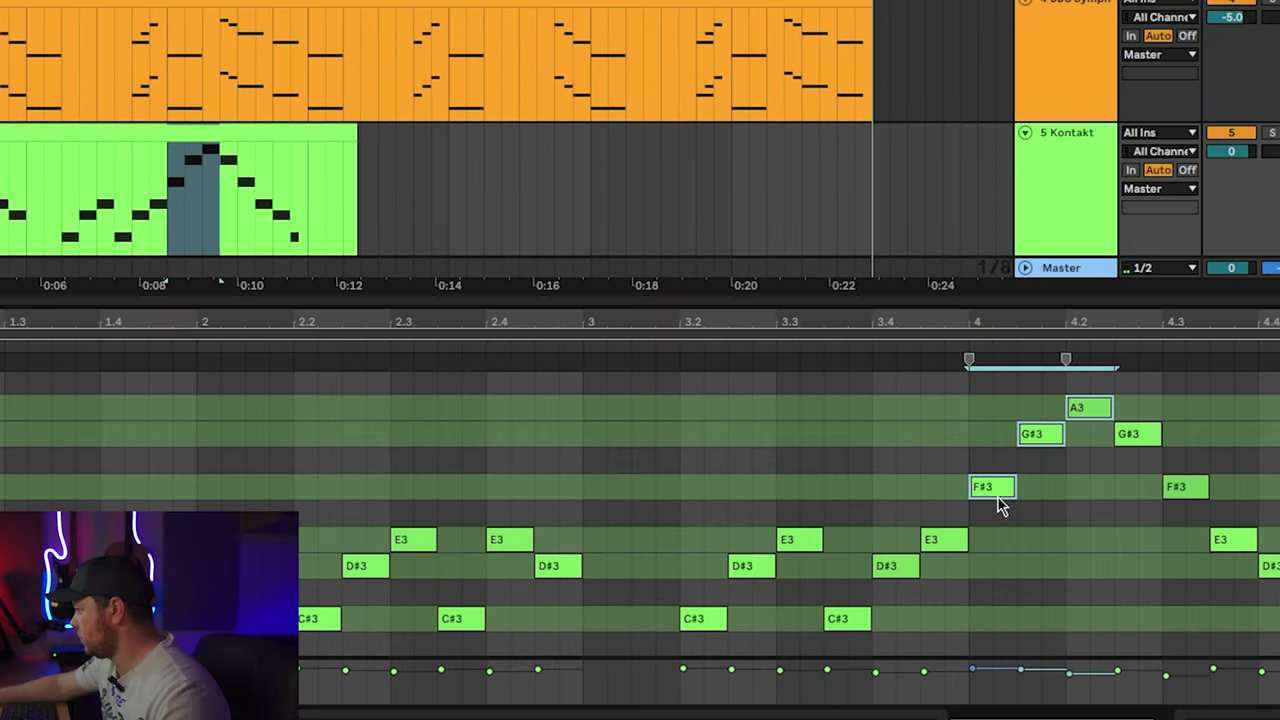
pyautogui.moveTo(999, 487); pyautogui.dragTo(1004, 617)
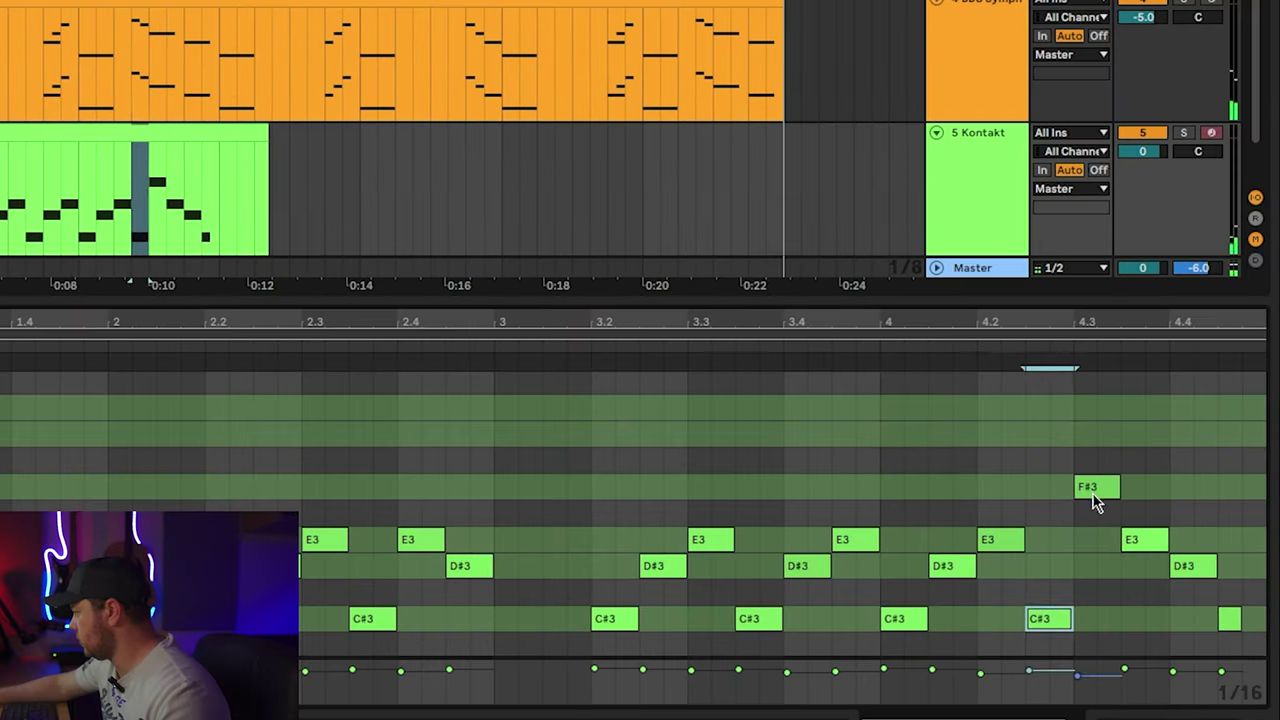
pyautogui.moveTo(1180, 487); pyautogui.dragTo(1199, 570)
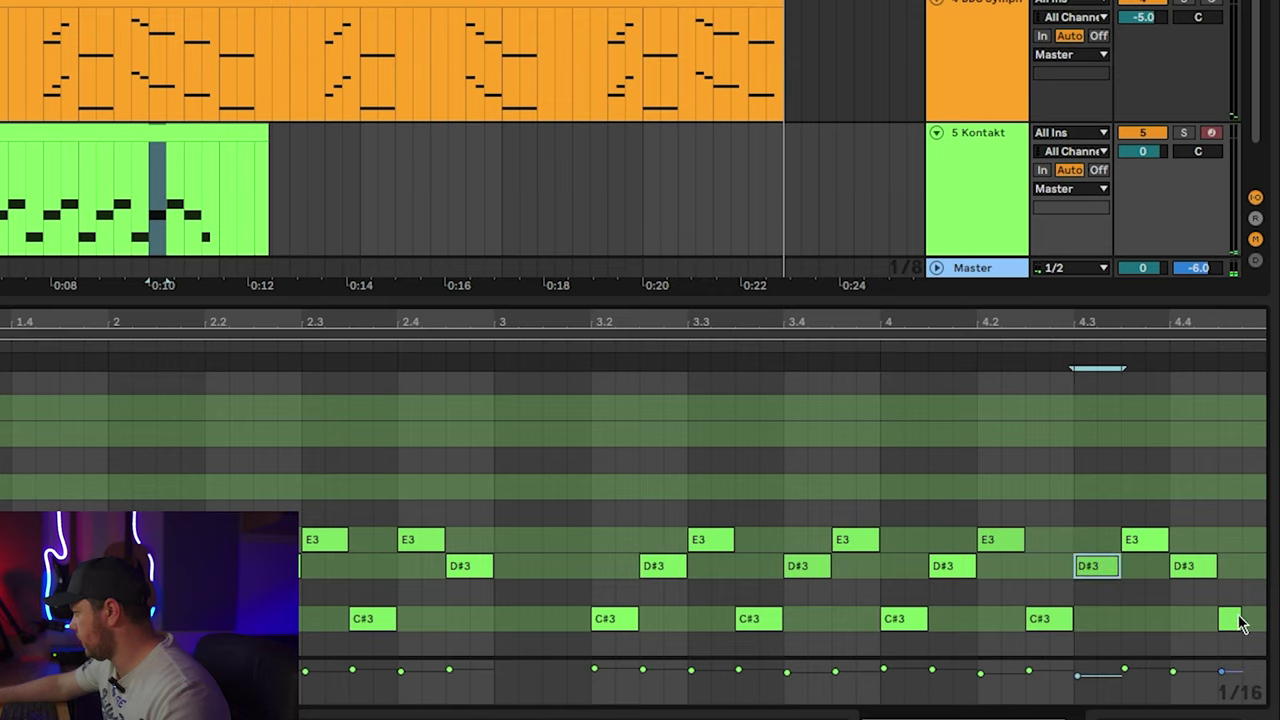
pyautogui.click(1230, 620)
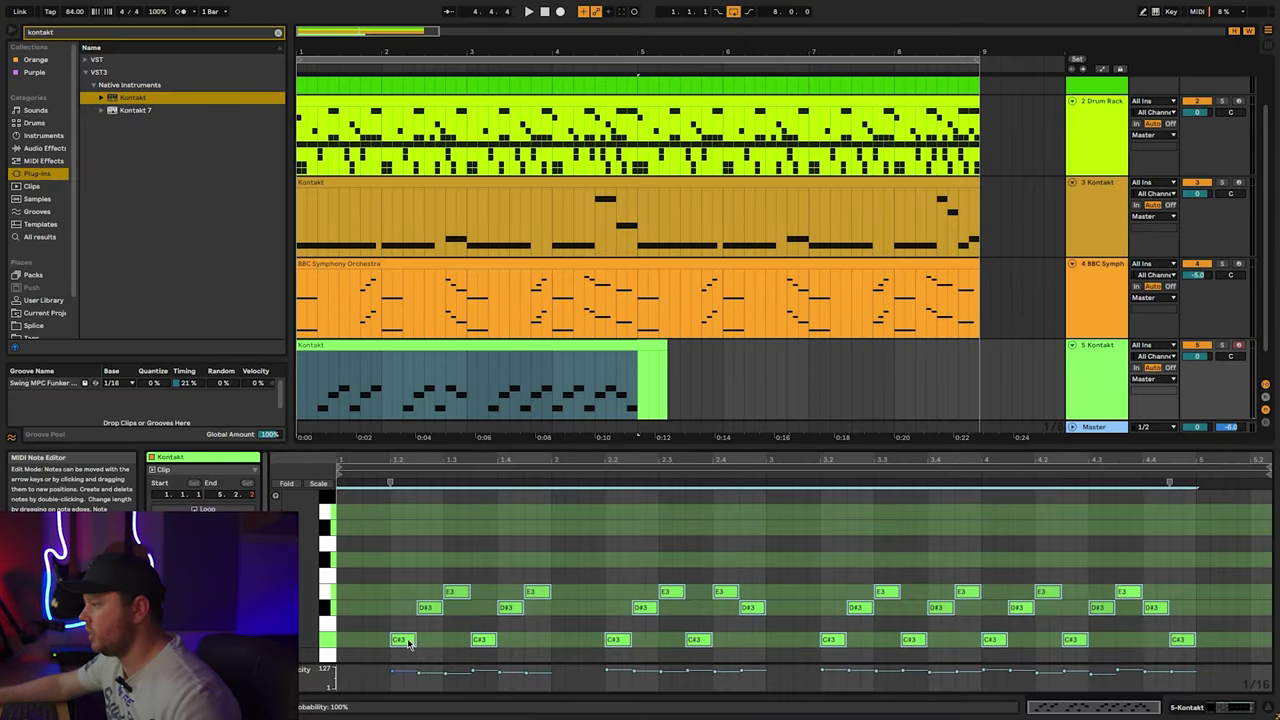
pyautogui.moveTo(406, 642); pyautogui.dragTo(404, 476)
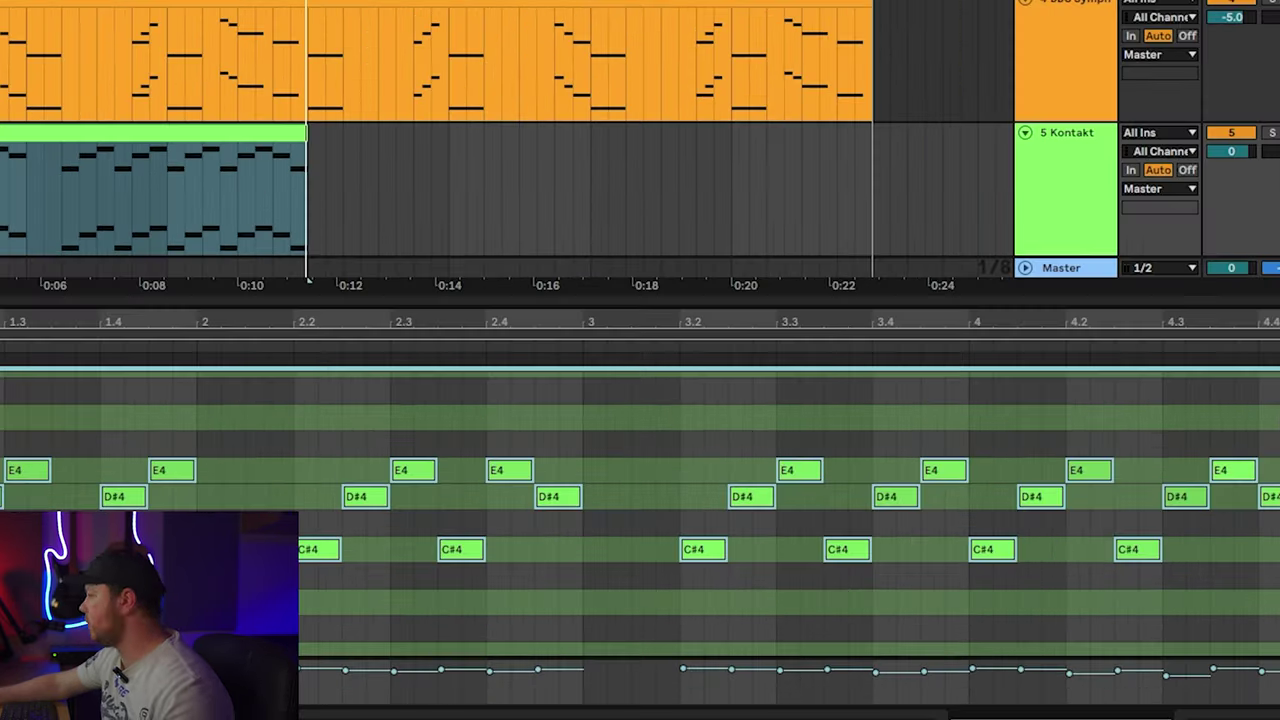
pyautogui.click(1066, 582)
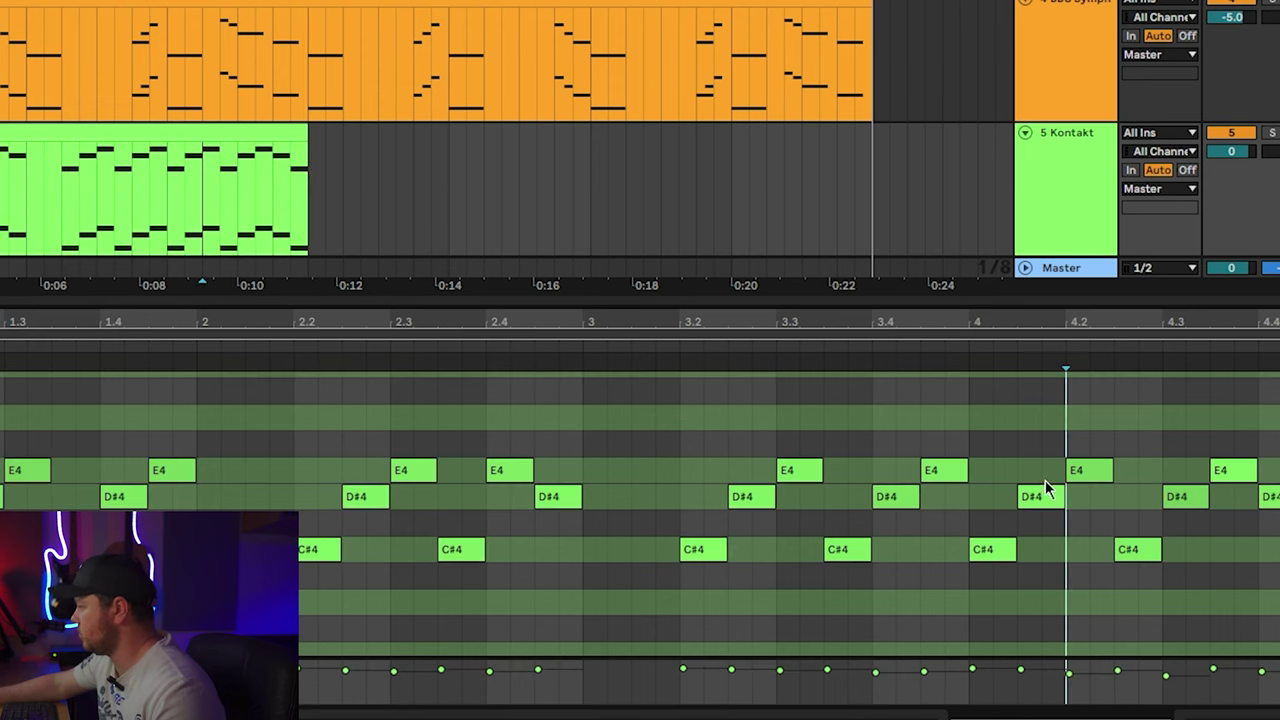
# - Delete bar 4's opening C# and D# notes in both octaves and raise the C# pair after beat 4.2 to F#
pyautogui.click(1001, 548)
pyautogui.scroll(-3, 1034, 571)
pyautogui.press('Delete')
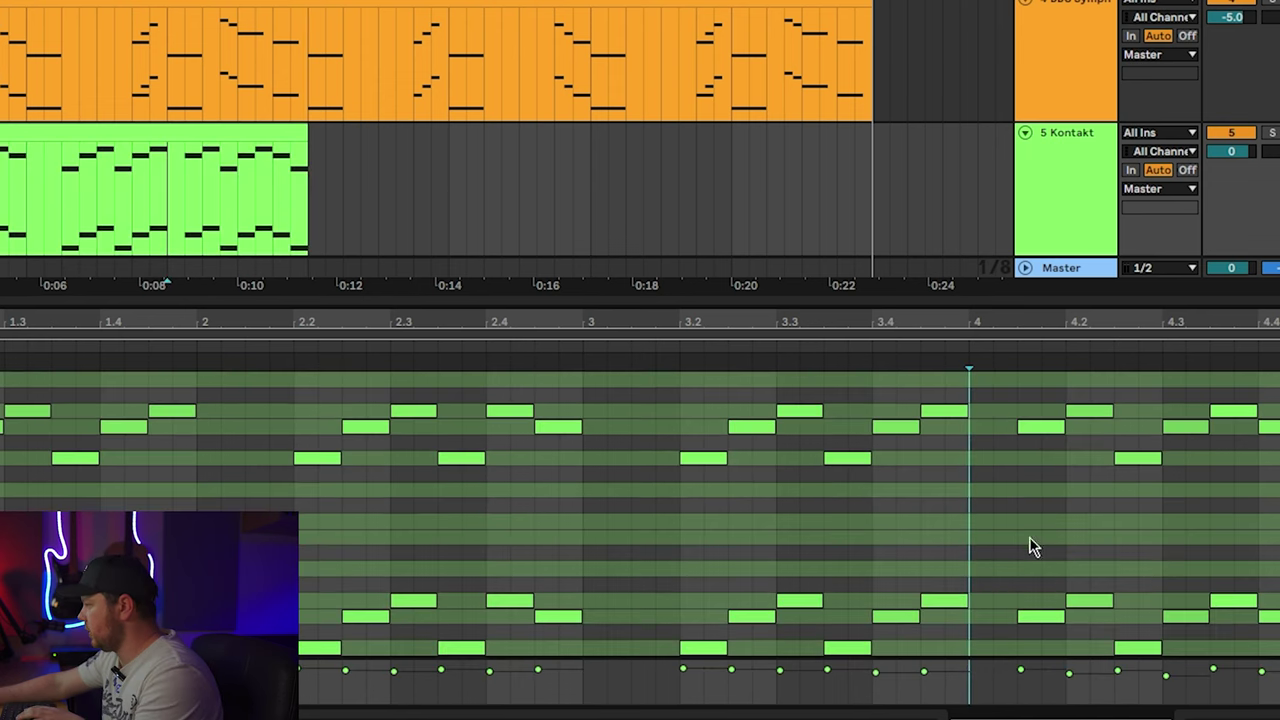
pyautogui.press('Delete')
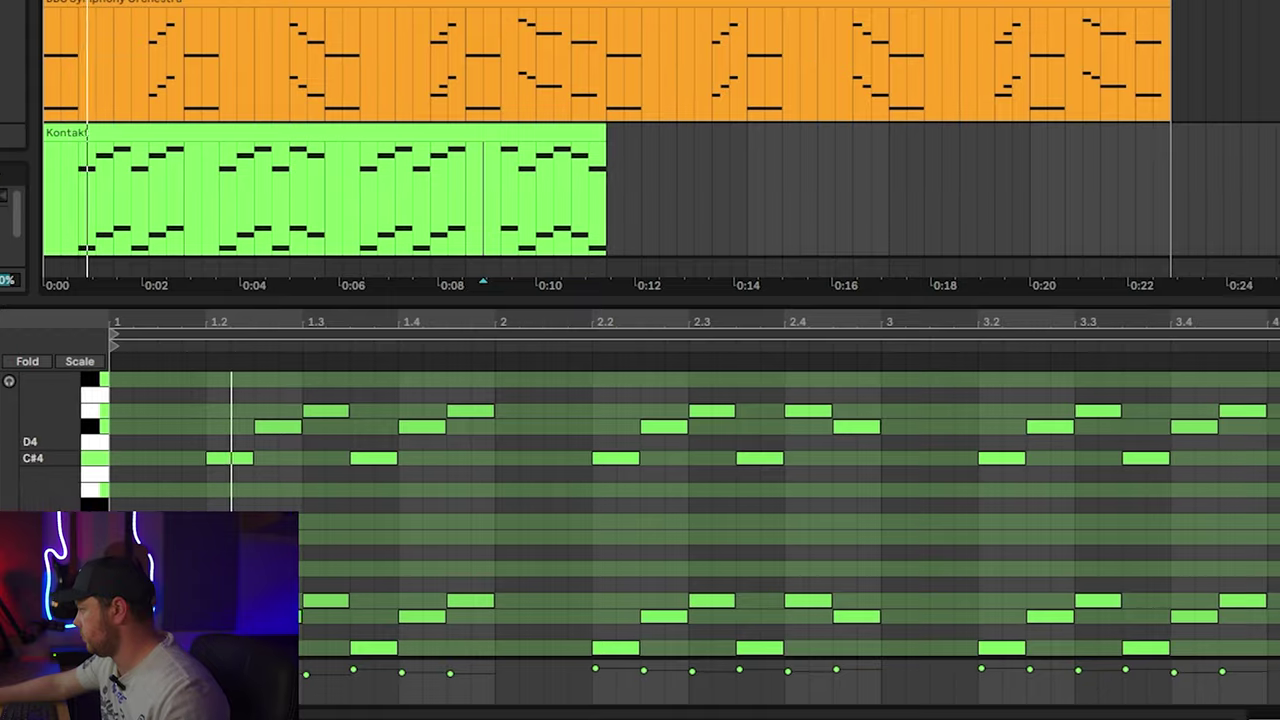
pyautogui.moveTo(1188, 651); pyautogui.dragTo(1078, 562)
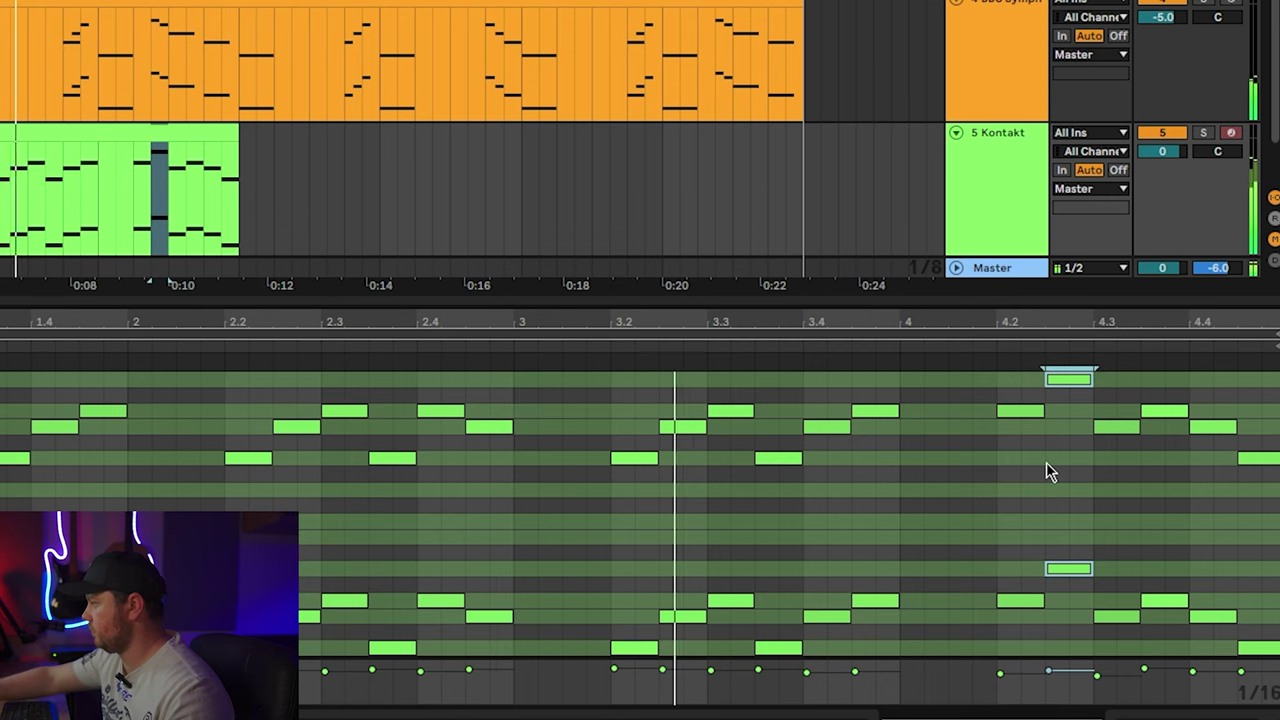
pyautogui.scroll(1, 988, 559)
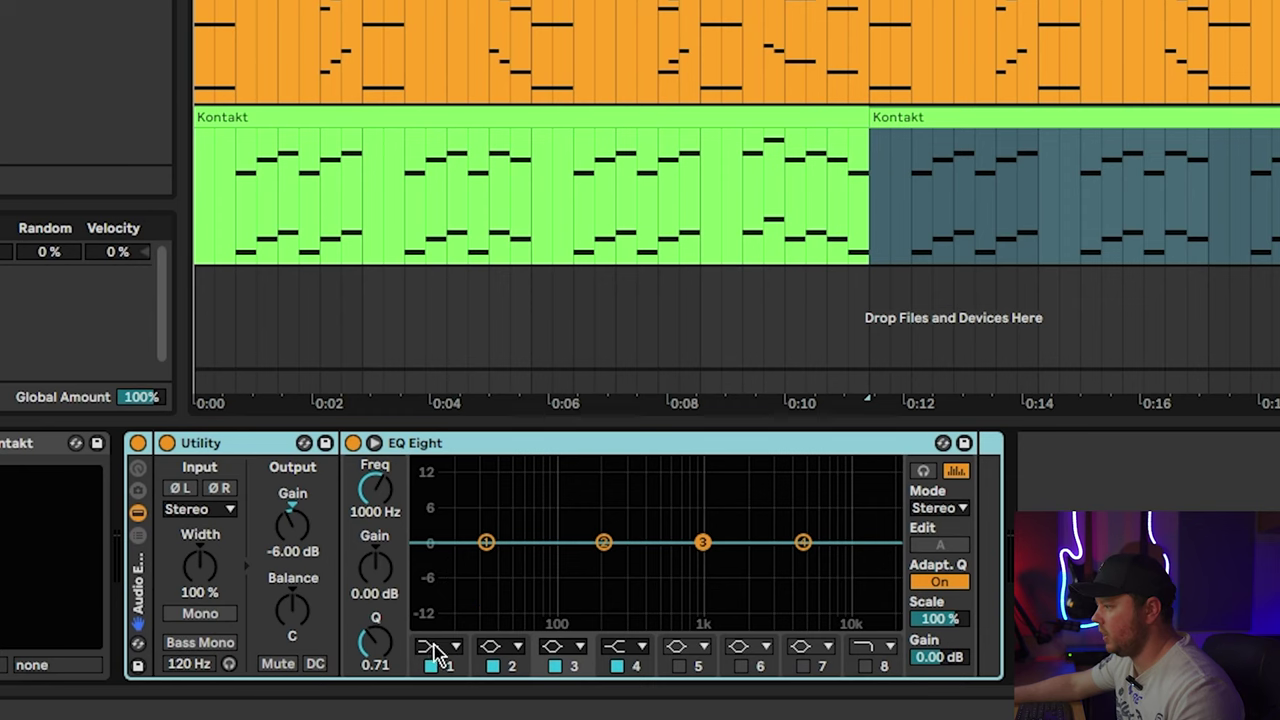
# - Set EQ Eight band 1 on the track 5 Kontakt chain to a low-cut filter at about 250 Hz
pyautogui.click(434, 645)
pyautogui.click(439, 518)
pyautogui.moveTo(486, 561); pyautogui.dragTo(612, 552)
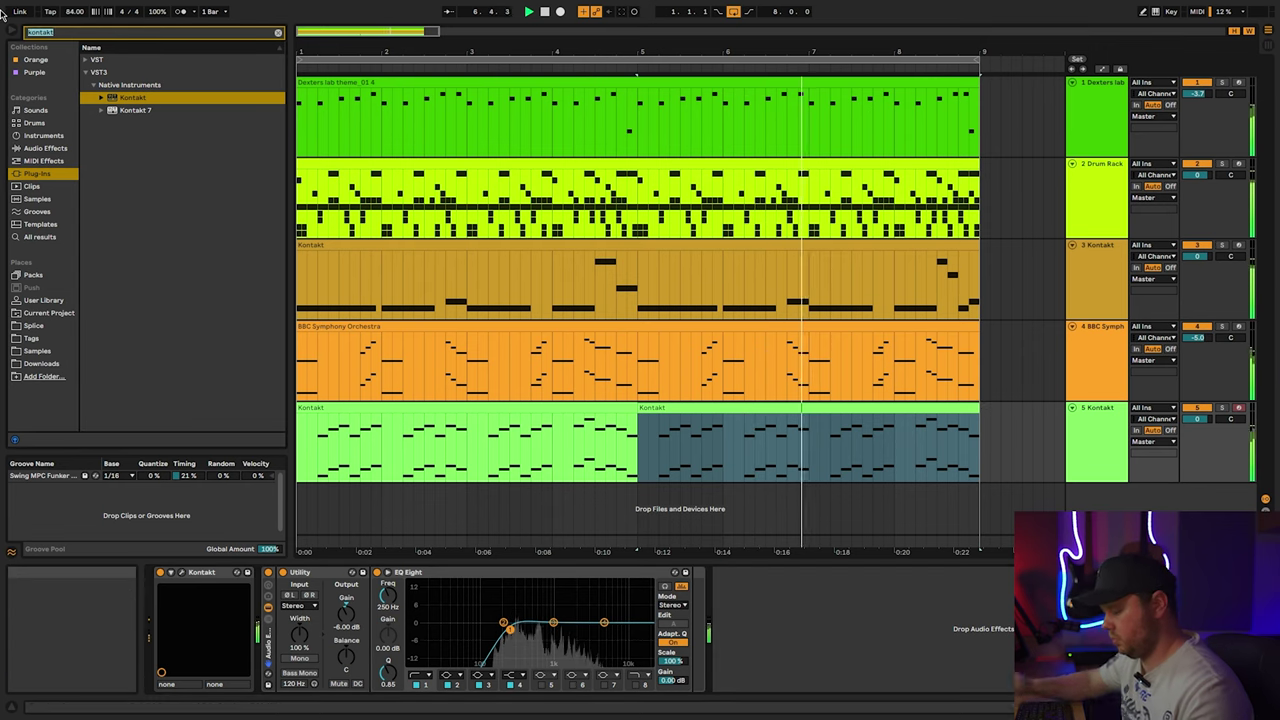
# - Find the Raum plug-in and add it after EQ Eight on the track 5 Kontakt chain
pyautogui.write('raum')
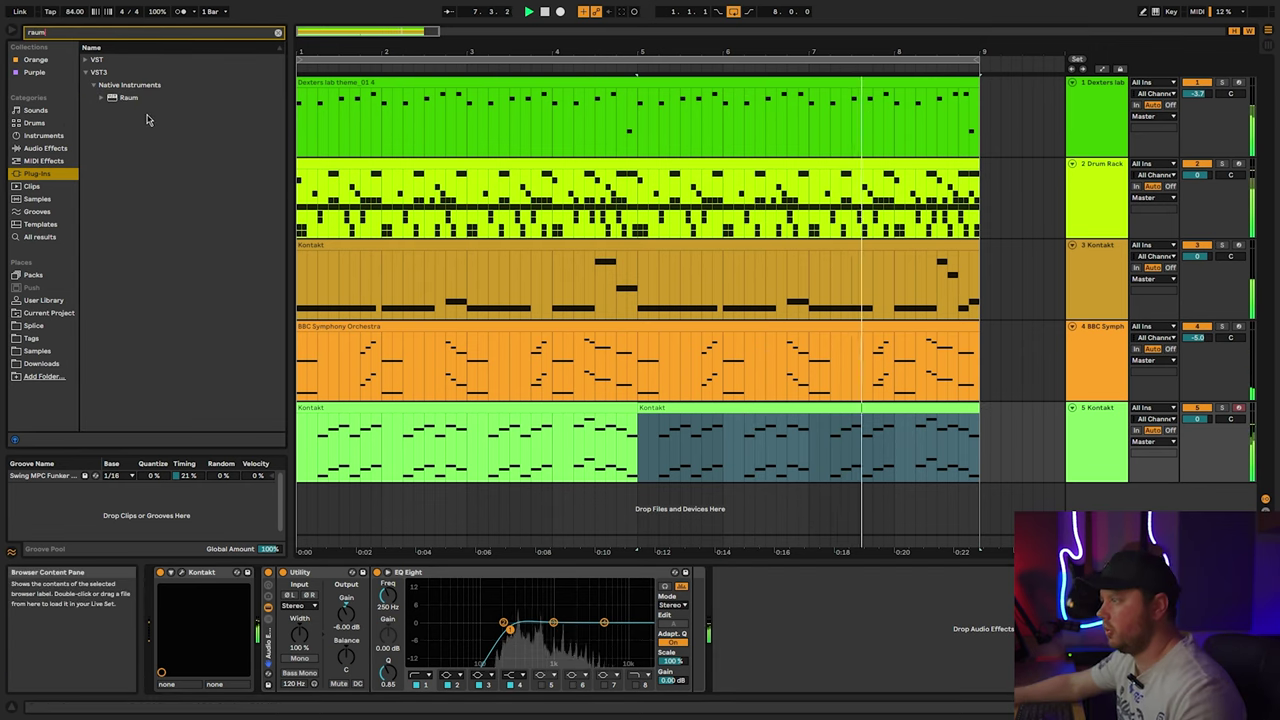
pyautogui.press('Return')
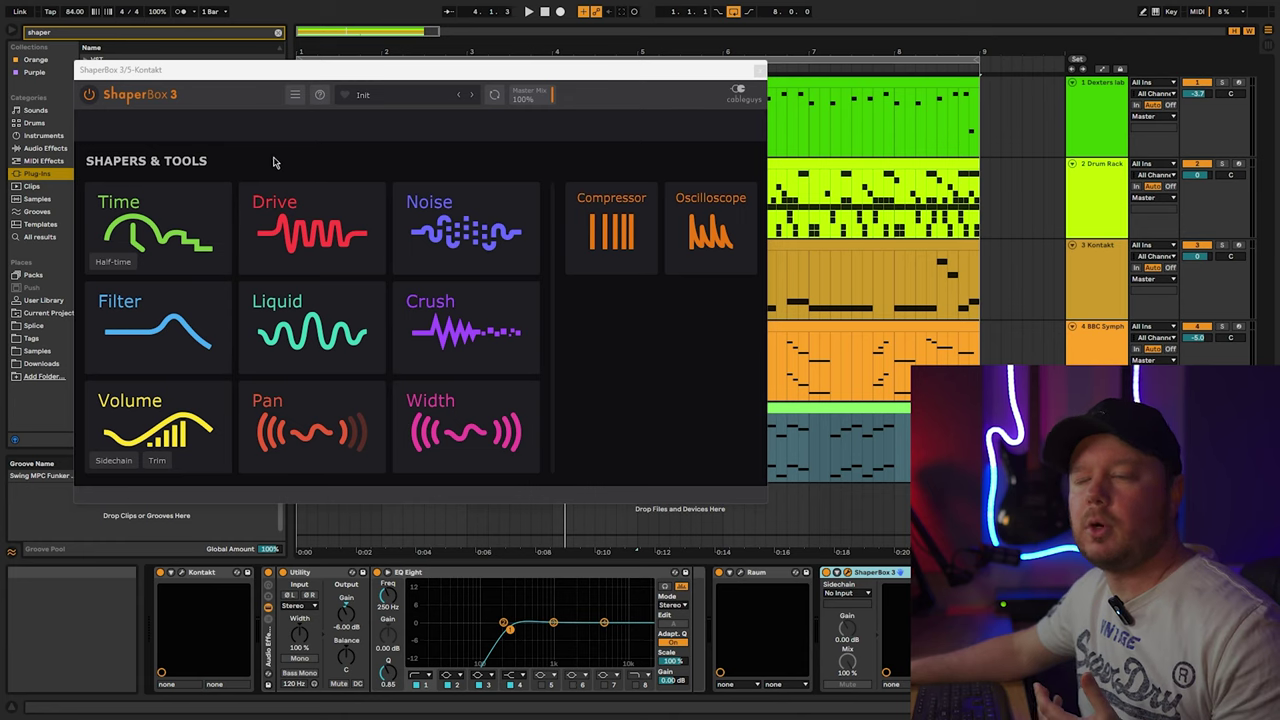
# - Add the Pan shaper in ShaperBox 3 on the track 5 Kontakt chain and close the plug-in window
pyautogui.click(318, 408)
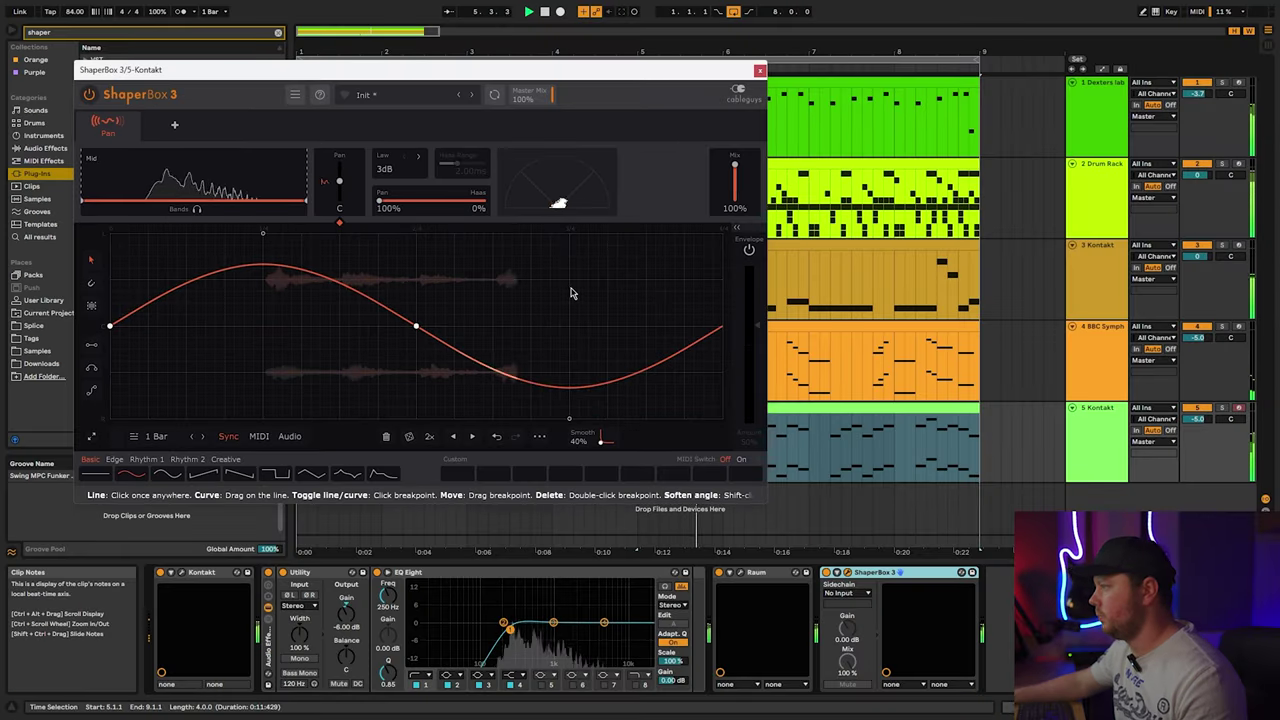
pyautogui.click(760, 73)
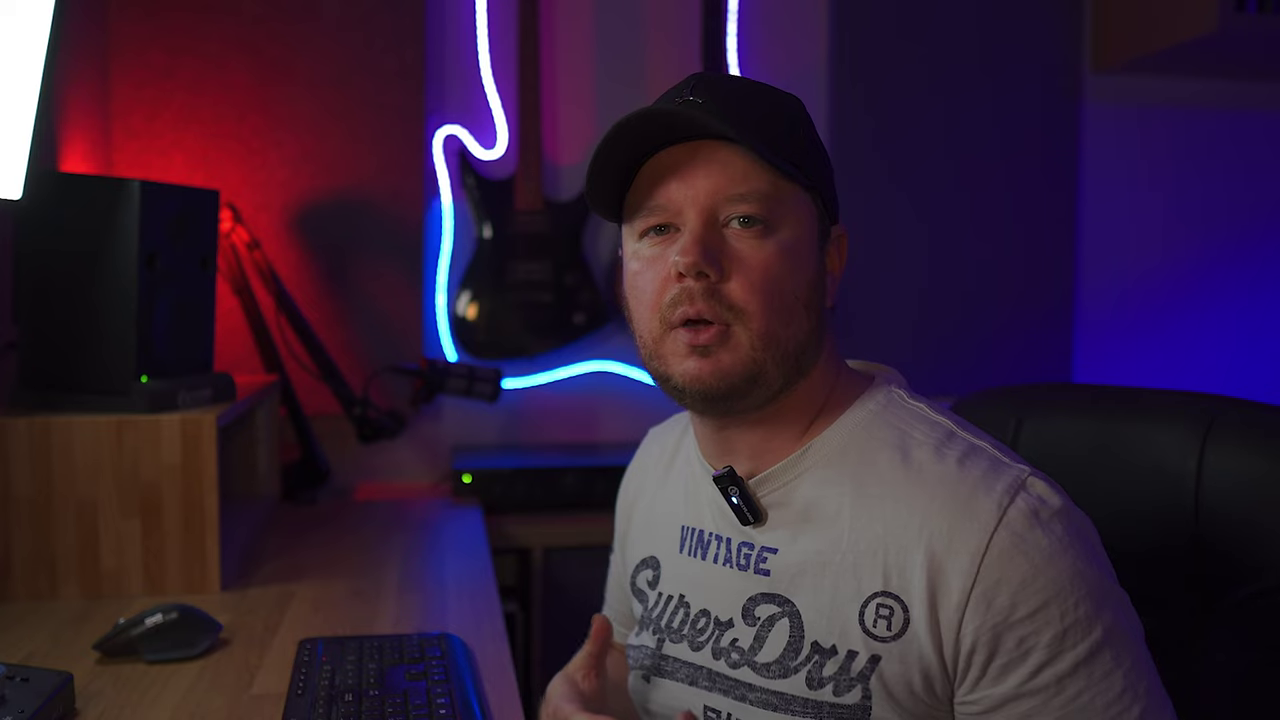